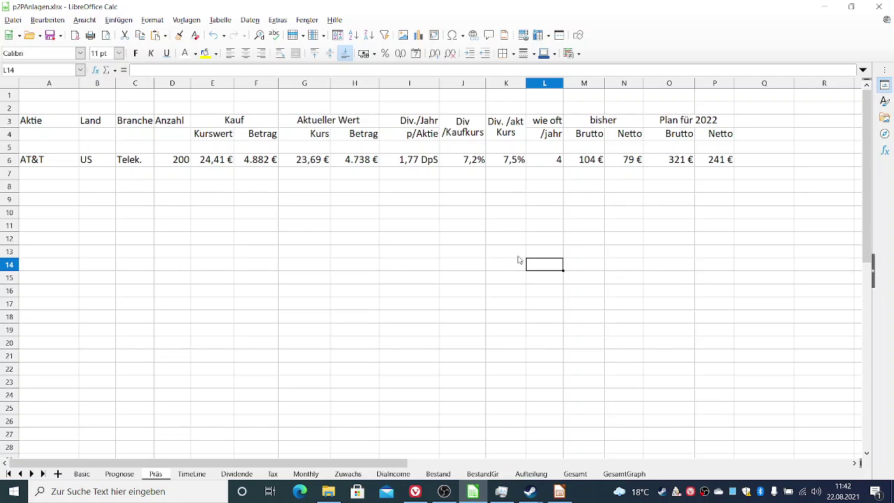
Examine the AT&T row's stock, country, sector, share count and purchase price and amount cells in row 6.
key(Left)
key(Left)
key(Left)
key(Left)
key(Left)
key(Left)
key(Left)
key(Left)
key(Left)
key(Left)
key(Left)
key(Up)
key(Up)
key(Up)
key(Up)
key(Up)
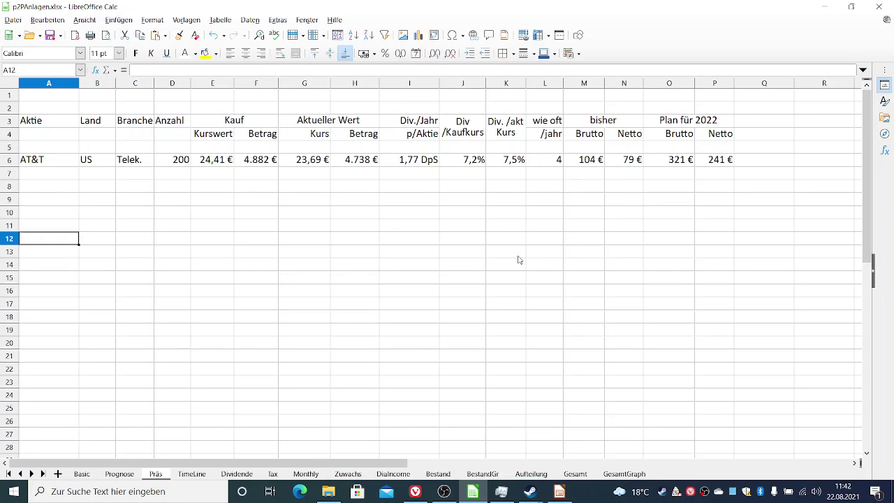
key(Up)
key(Up)
key(Up)
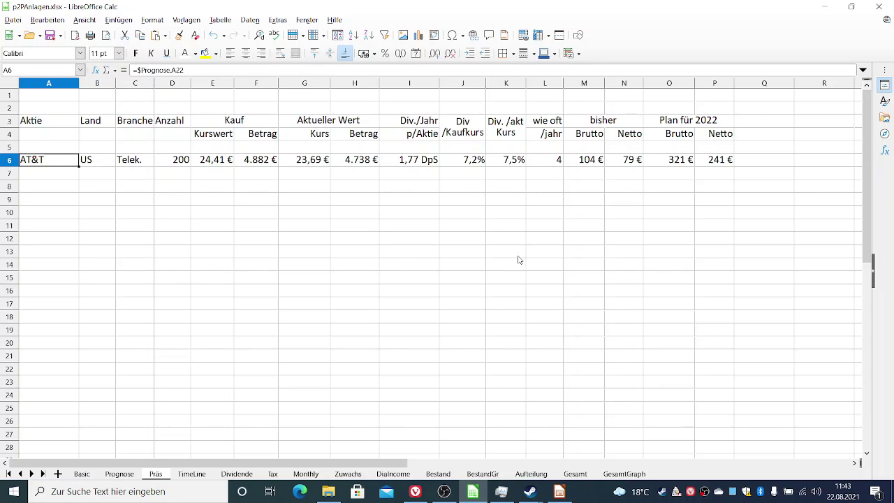
key(Right)
key(Right)
key(Right)
key(Right)
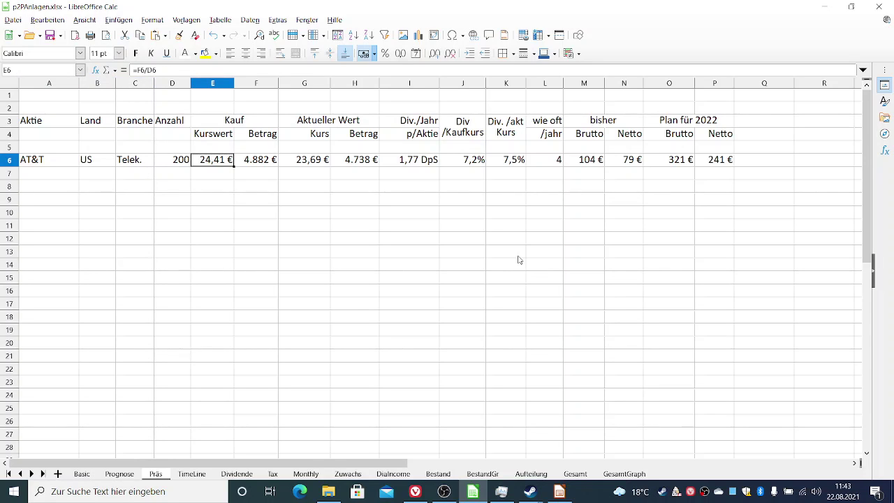
key(Right)
Review AT&T's current price and value, yearly dividend per share, both dividend yields and the payout frequency.
key(Right)
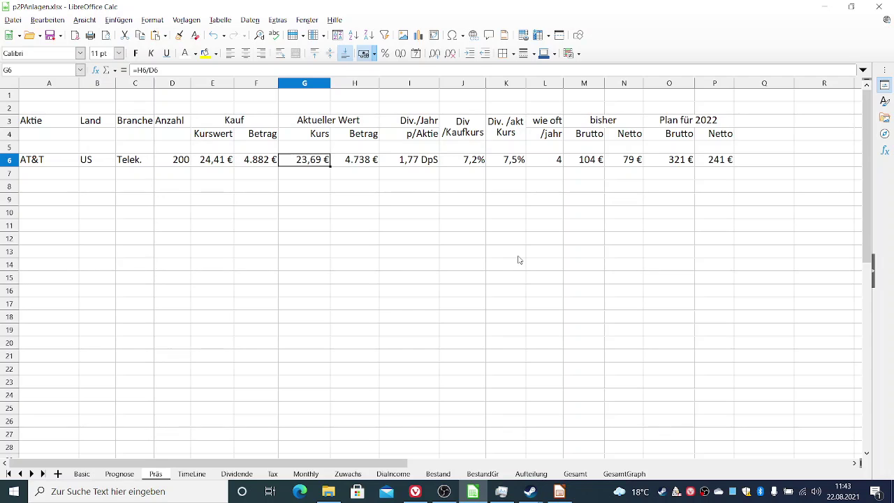
key(Right)
key(Left)
key(Right)
key(Right)
key(Right)
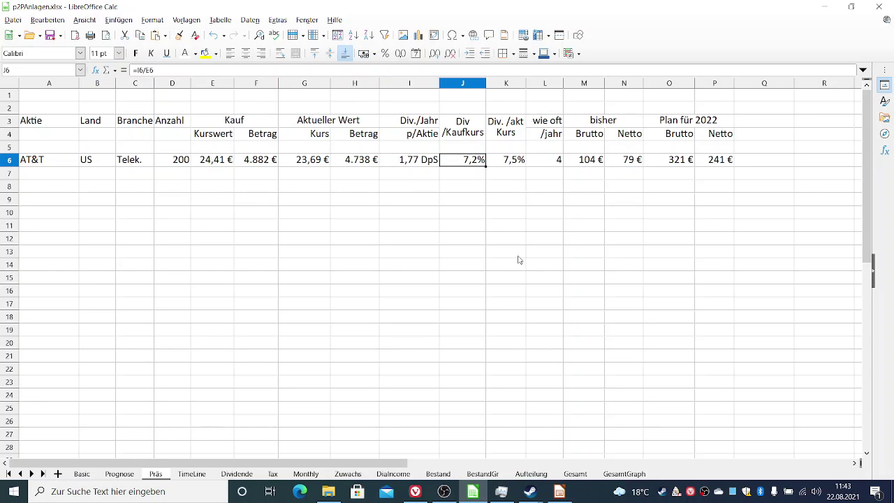
key(Right)
key(Left)
key(Right)
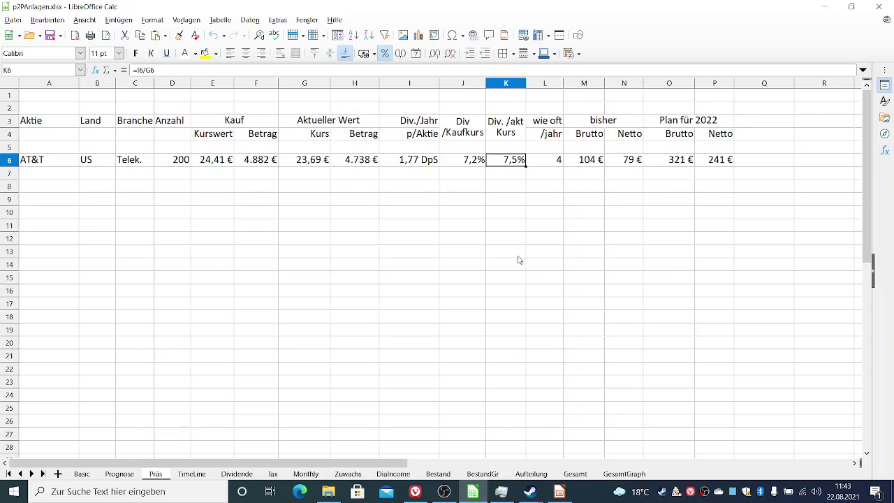
key(Right)
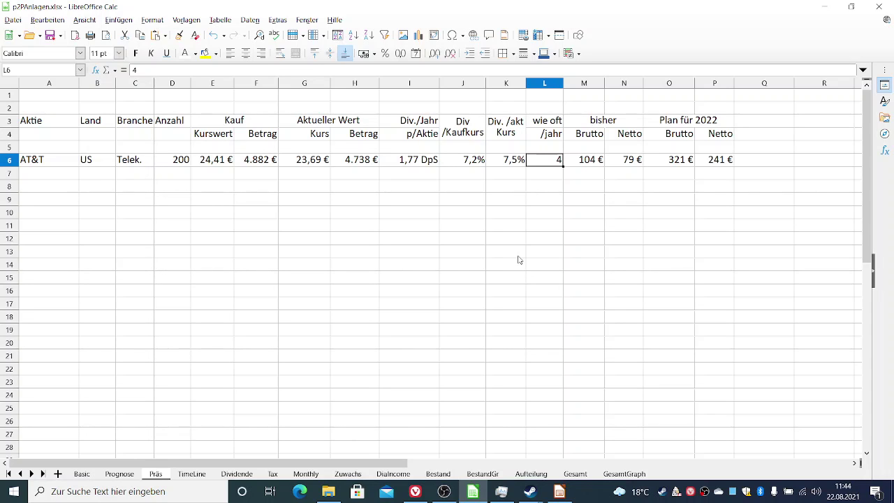
Compare AT&T's gross and net dividends received so far with the plan for 2022, then return to its purchase price.
key(Right)
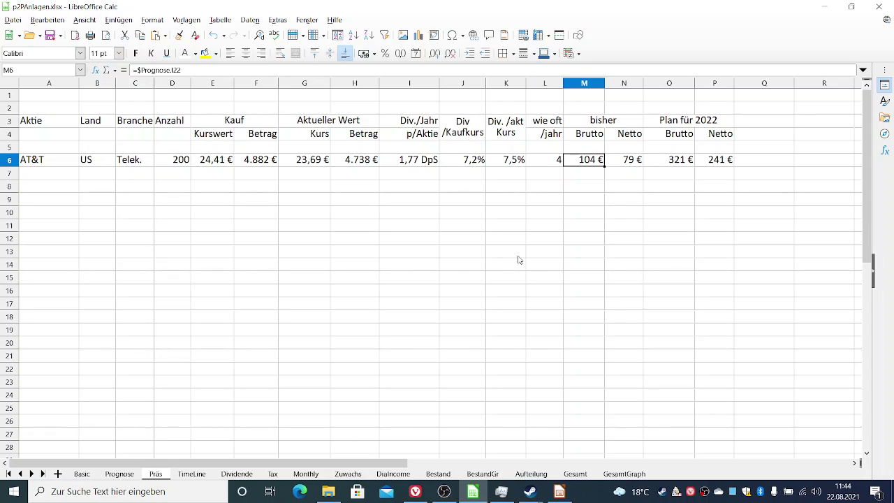
key(Right)
key(Left)
key(Right)
key(Right)
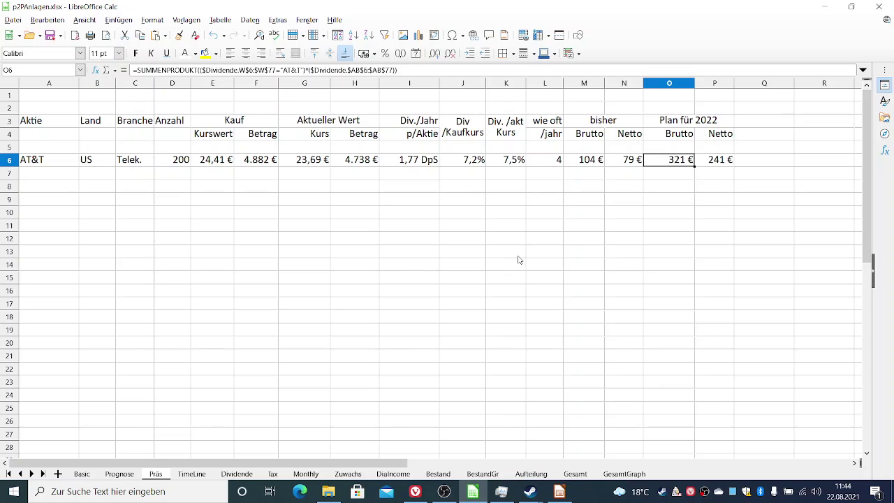
key(Left)
key(Left)
key(Right)
key(Right)
key(Left)
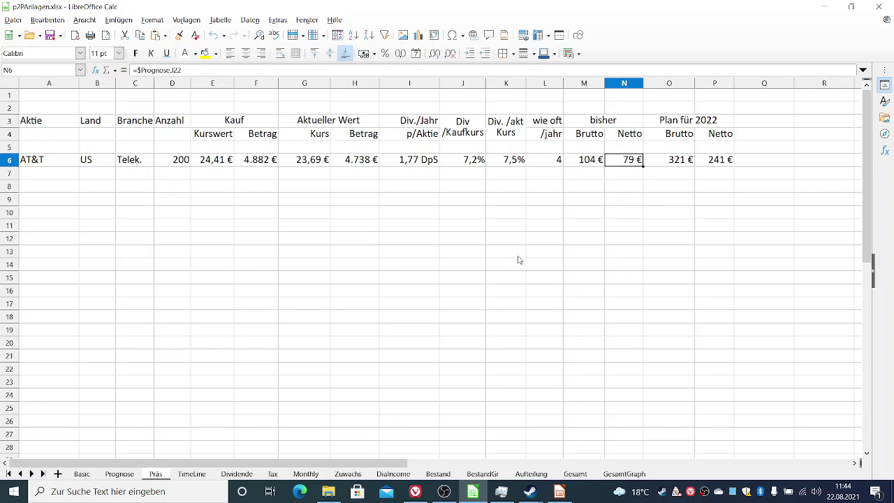
key(Left)
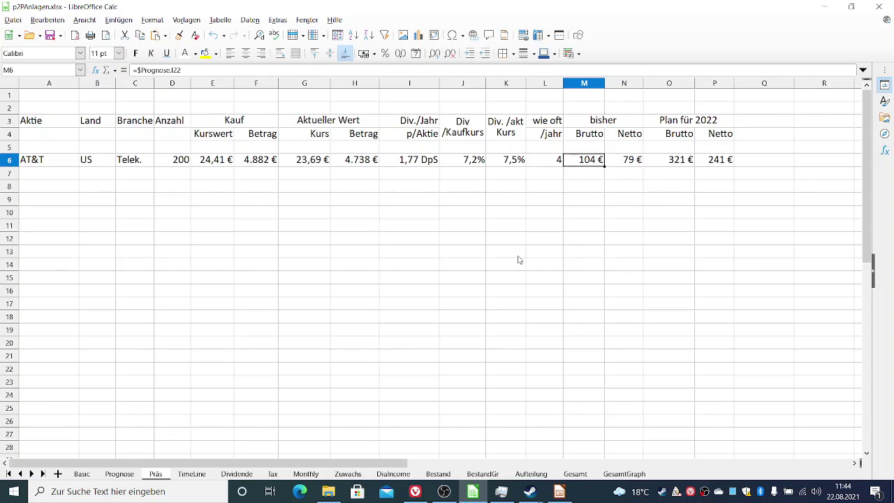
key(Left)
key(Left)
key(Left)
key(Left)
key(Left)
key(Left)
key(Left)
key(Left)
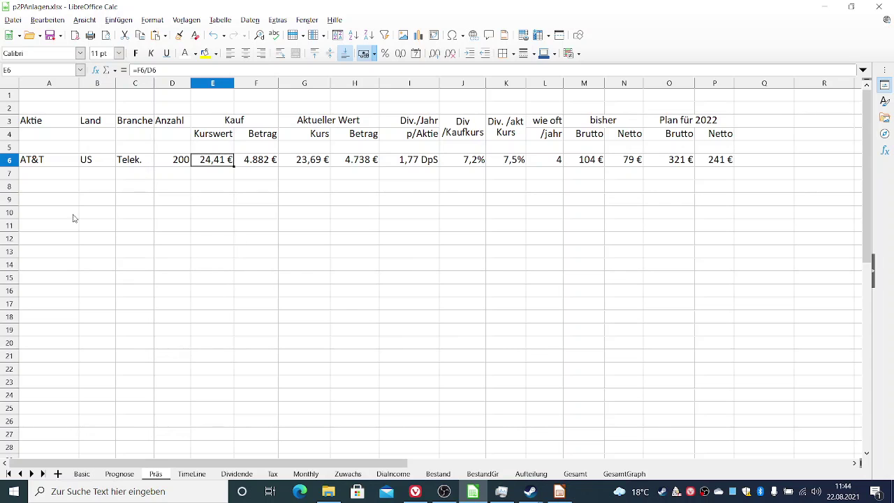
Set the font colour of the whole row 7 to black.
right_click(12, 173)
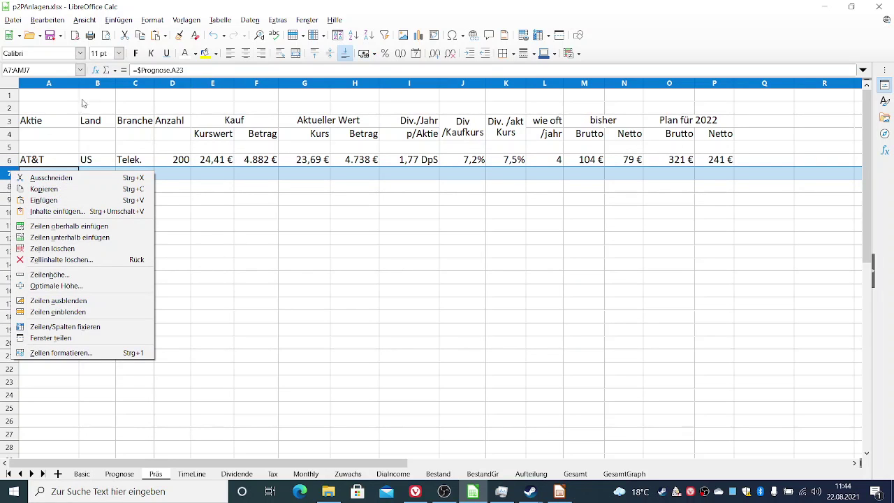
click(194, 57)
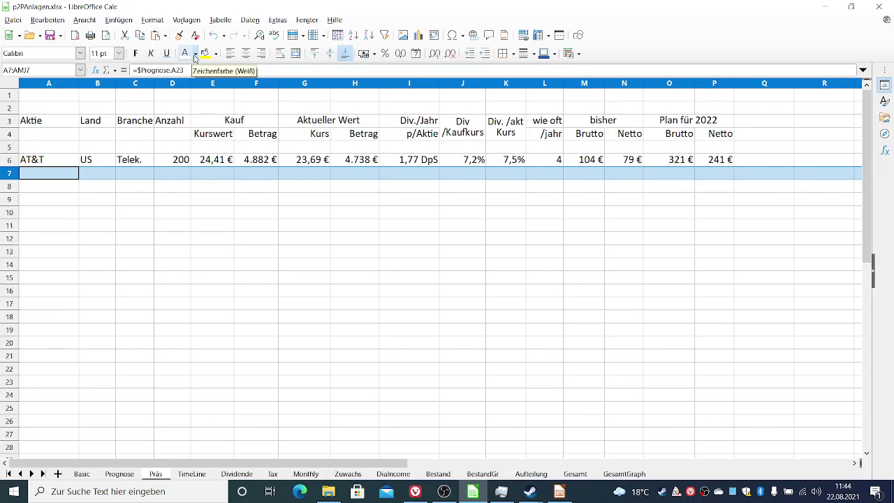
click(195, 58)
click(190, 123)
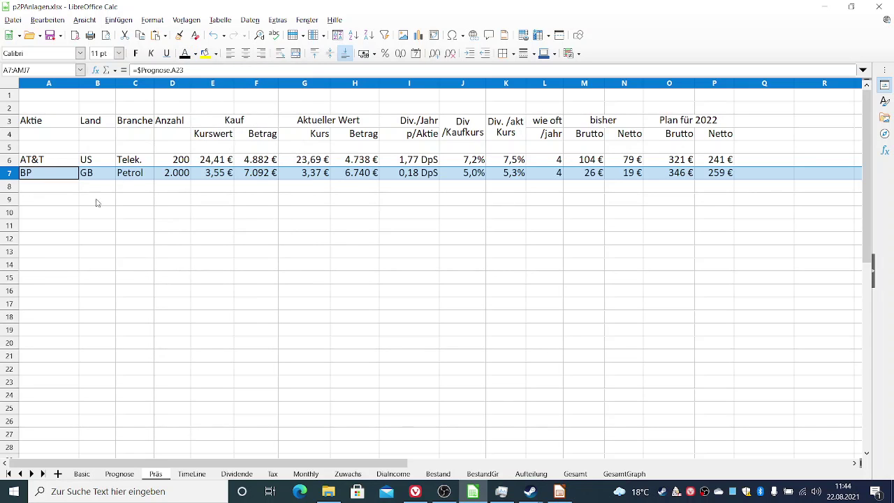
double_click(70, 198)
click(66, 185)
click(66, 178)
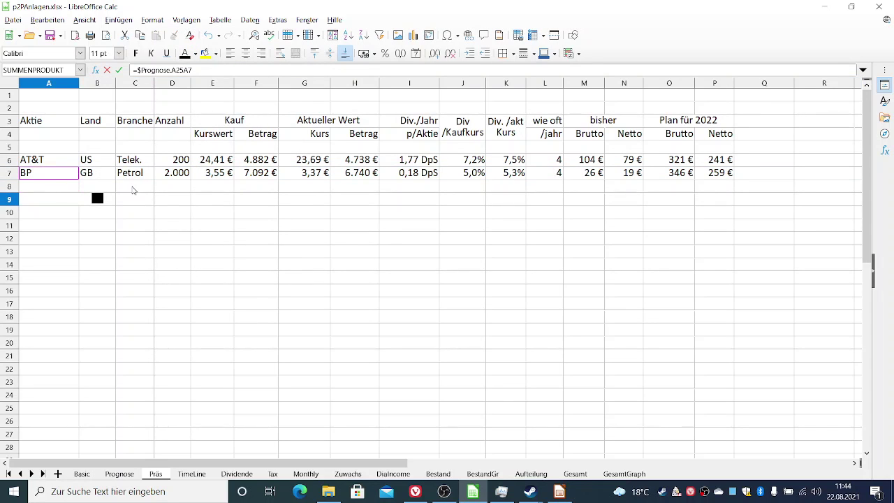
key(Escape)
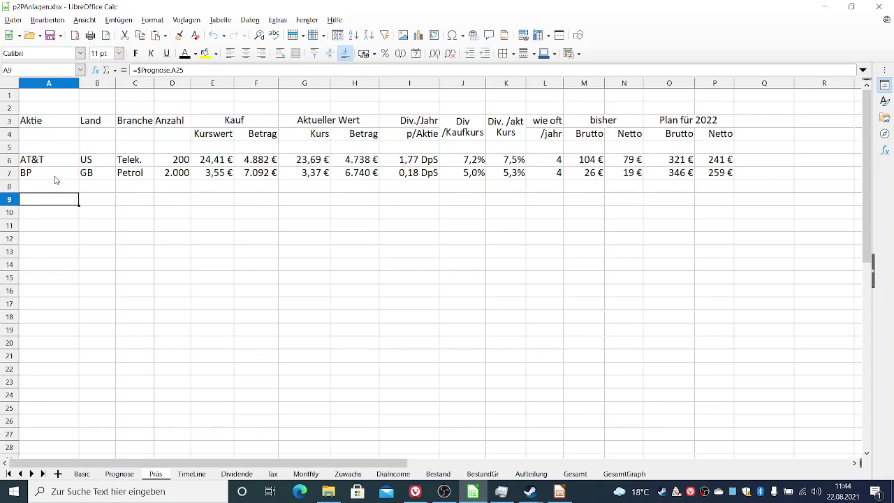
Examine the BP row's stock, country, sector, share count and purchase price and amount cells in row 7.
click(55, 176)
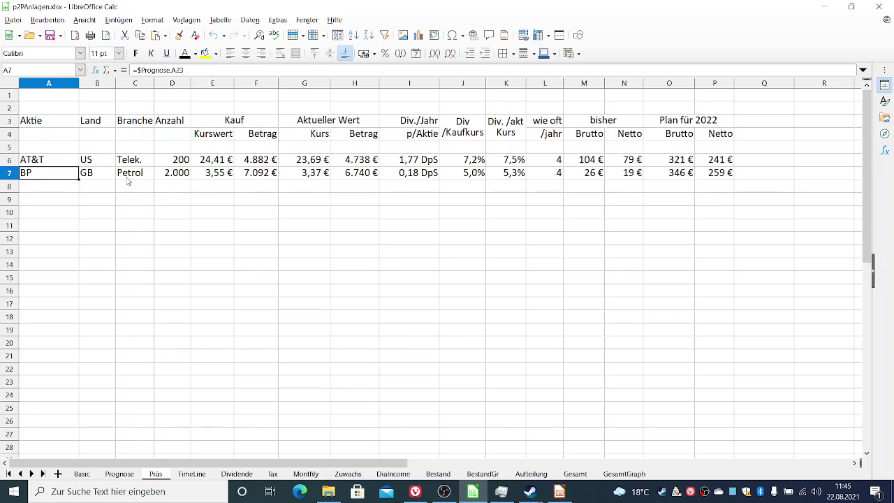
key(Right)
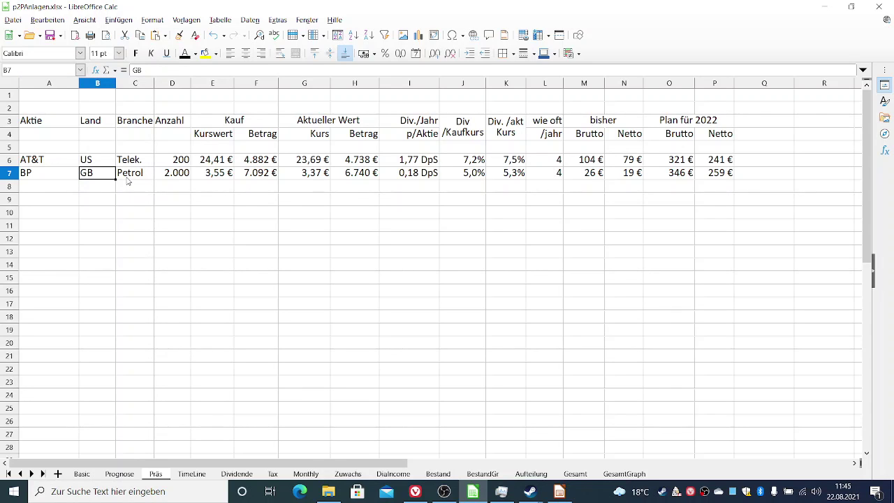
key(Right)
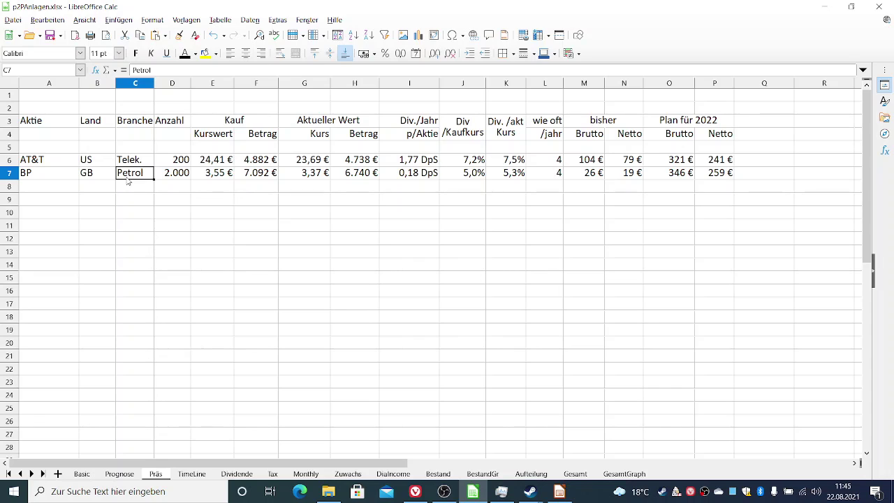
key(Right)
key(Right)
key(Left)
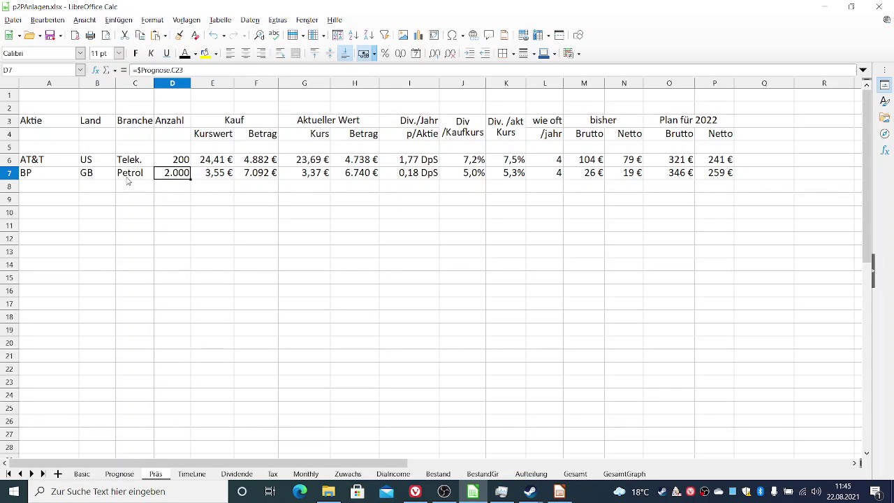
key(Right)
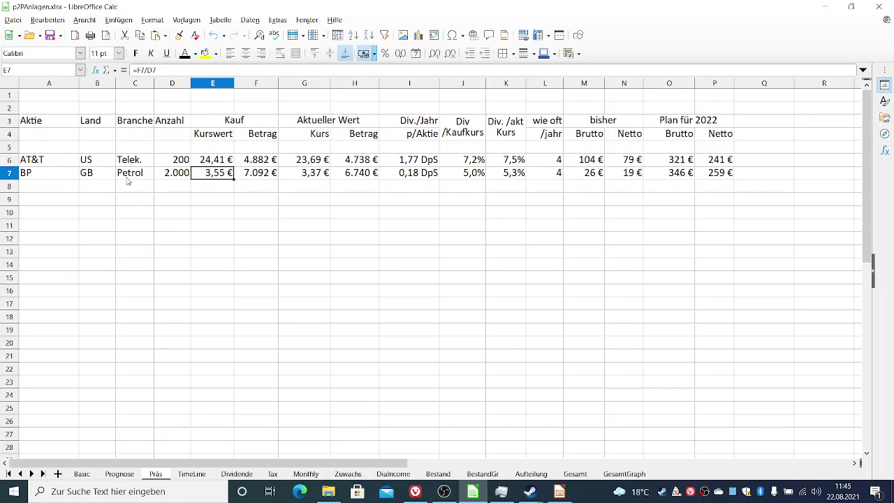
key(Right)
Review BP's current price and value, yearly dividend per share, both dividend yields and the payout frequency.
key(Right)
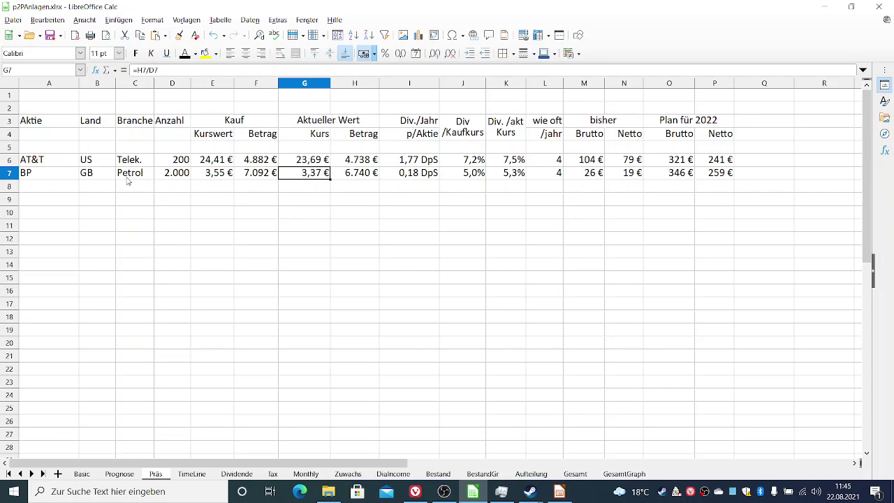
key(Right)
key(Right)
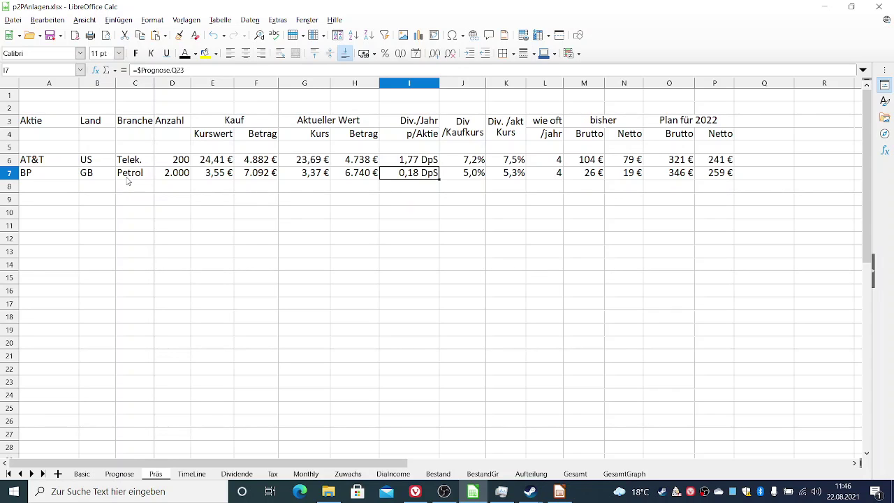
key(Right)
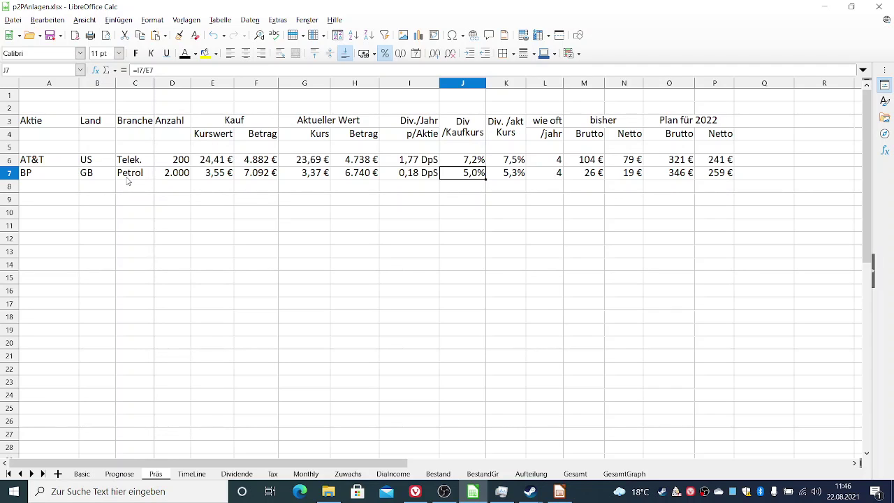
key(Right)
key(Right)
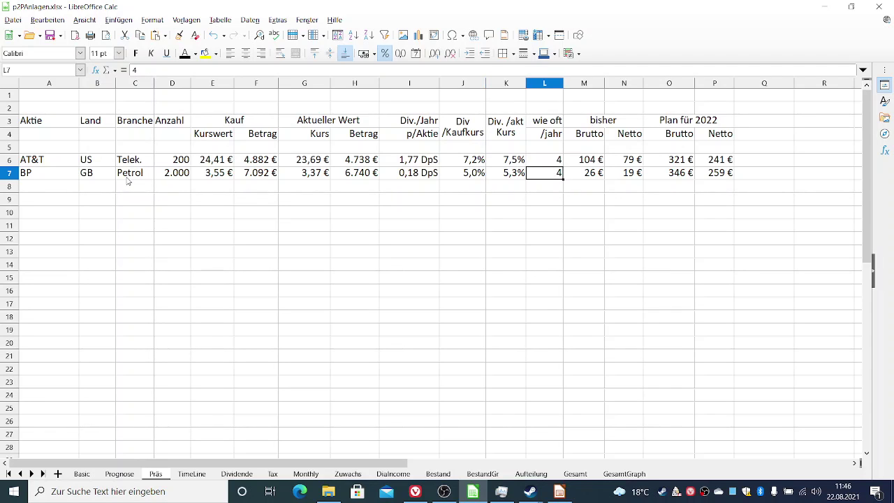
Compare BP's gross and net dividends received so far with the 2022 gross plan, and return to the row's first cell.
key(Right)
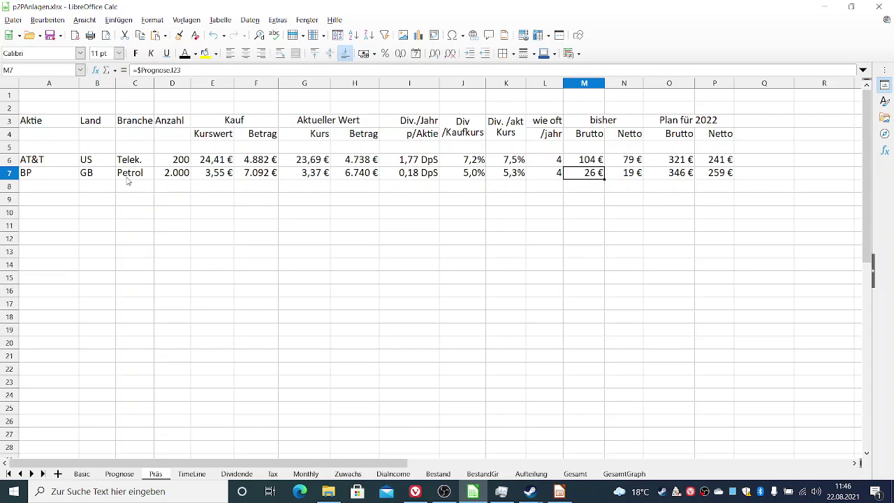
key(Left)
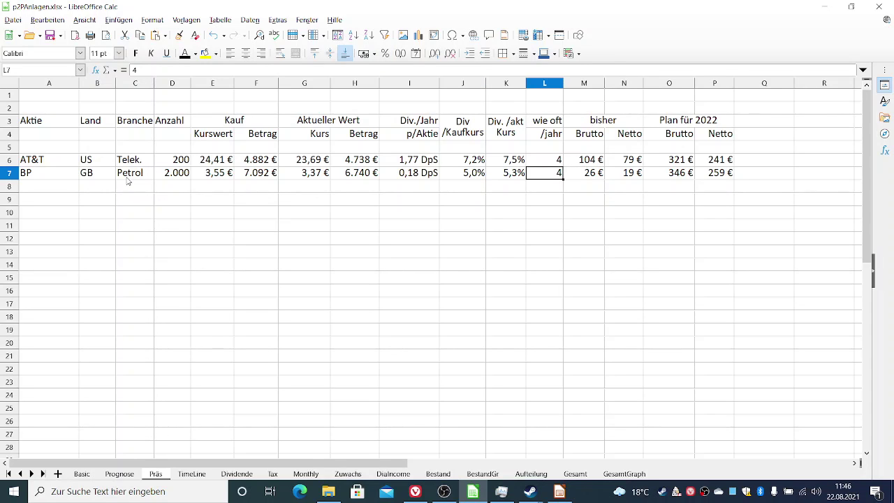
key(Right)
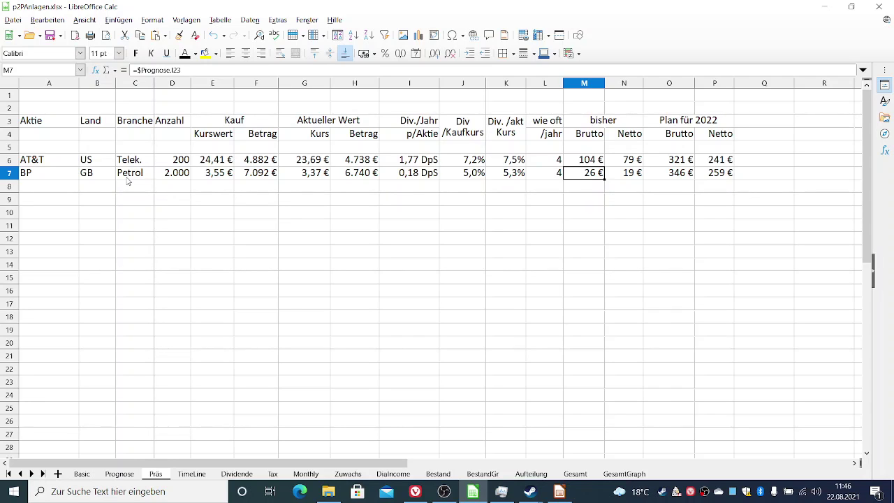
key(Right)
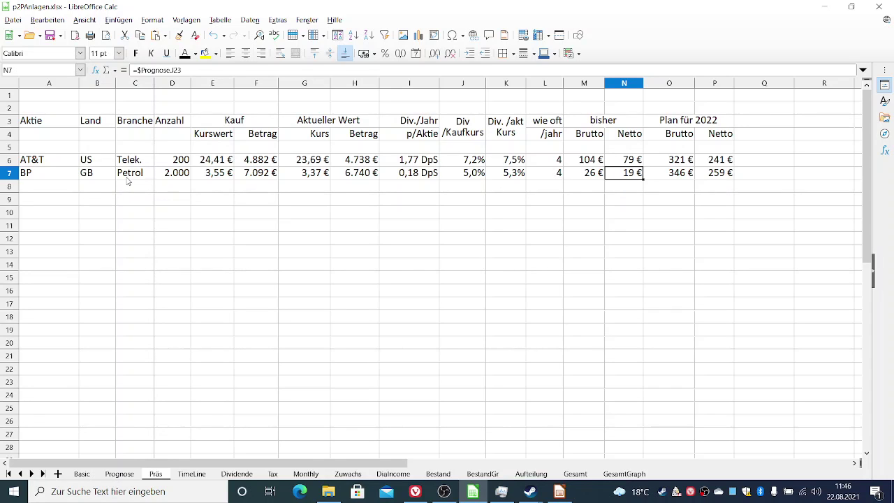
key(Right)
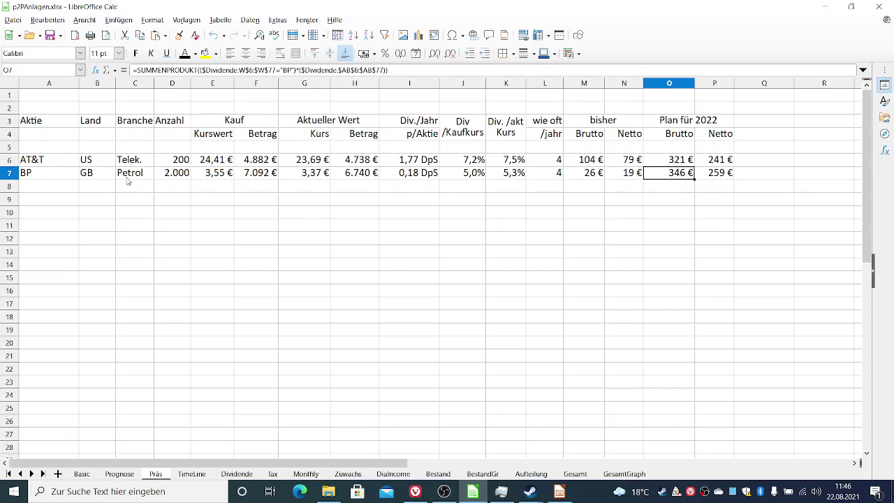
key(Left)
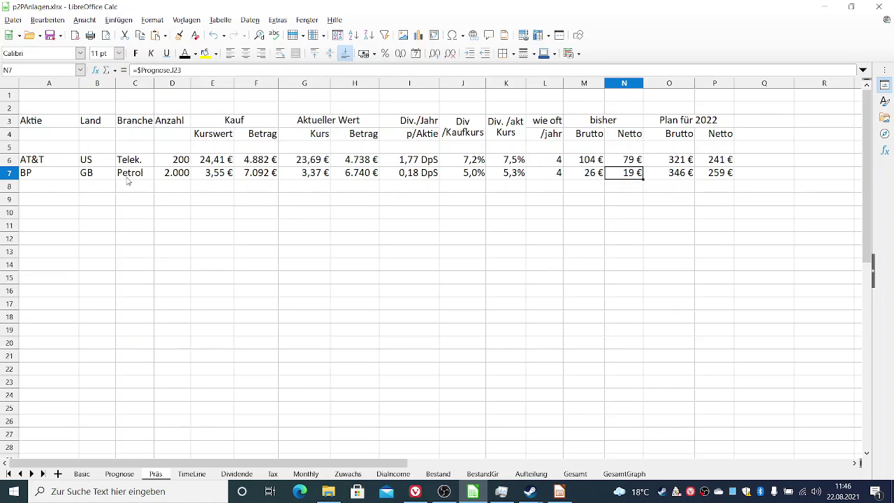
key(Left)
key(Left)
key(Left)
key(Left)
key(Left)
key(Left)
key(Left)
key(Left)
key(Left)
key(Left)
key(Left)
key(Left)
key(Left)
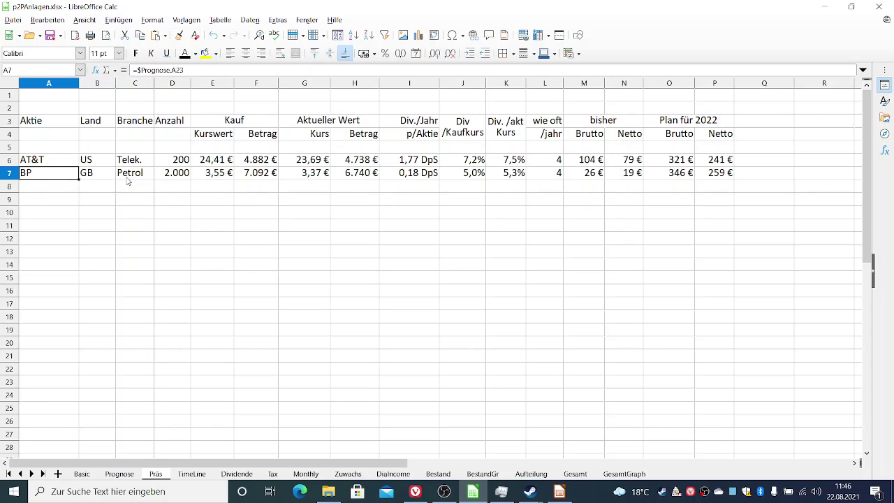
Set the font colour of the whole row 8 to black and select its stock name cell.
click(10, 187)
key(ctrl+d)
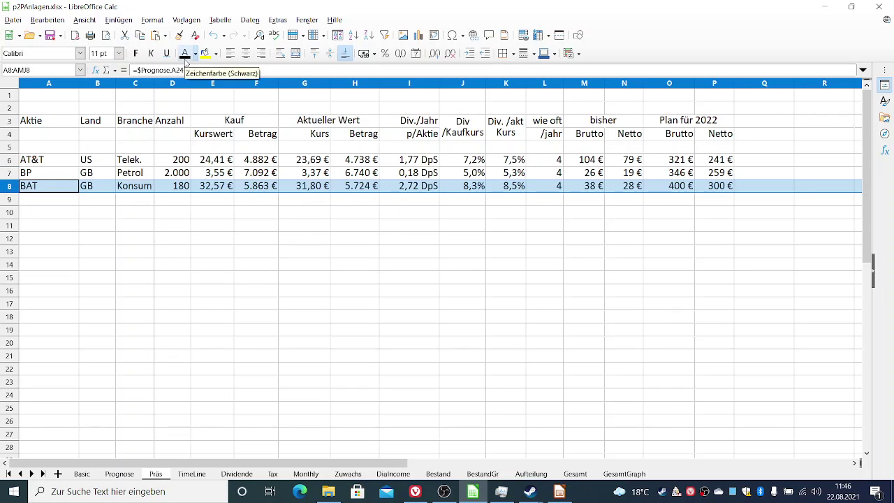
click(57, 175)
click(56, 186)
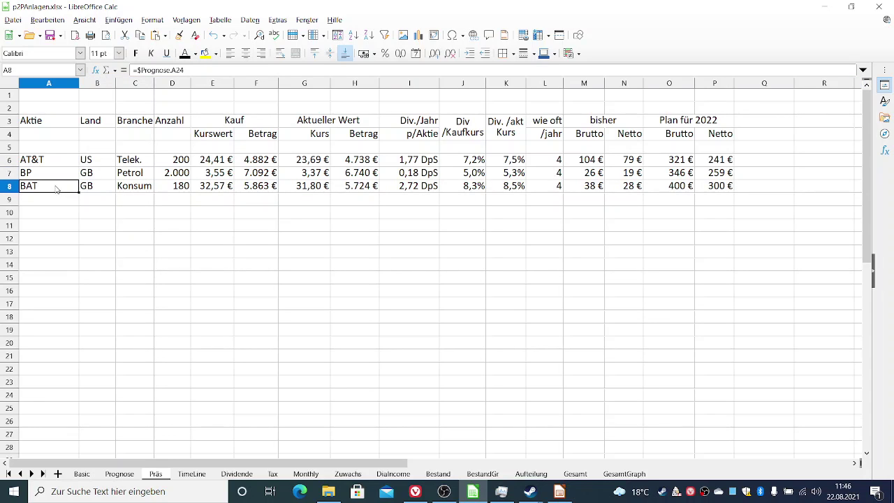
Examine BAT's sector, share count, purchase price and amount, and current price cells in row 8.
click(133, 189)
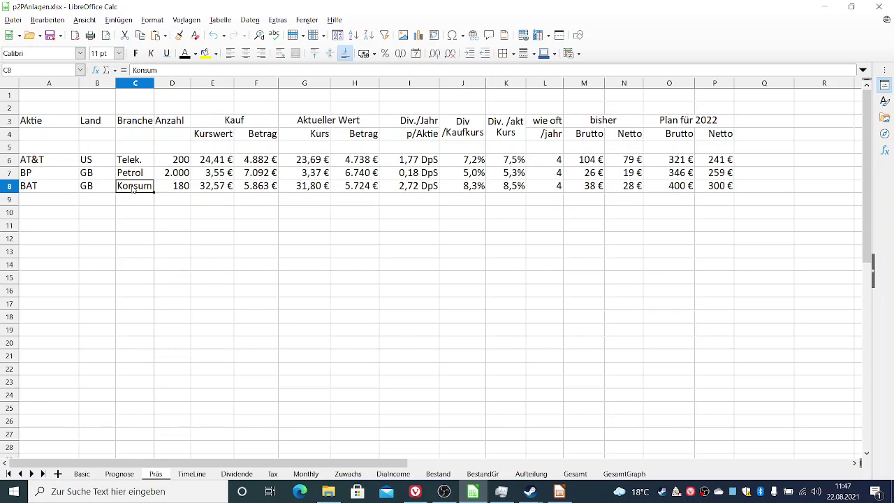
key(Right)
key(Right)
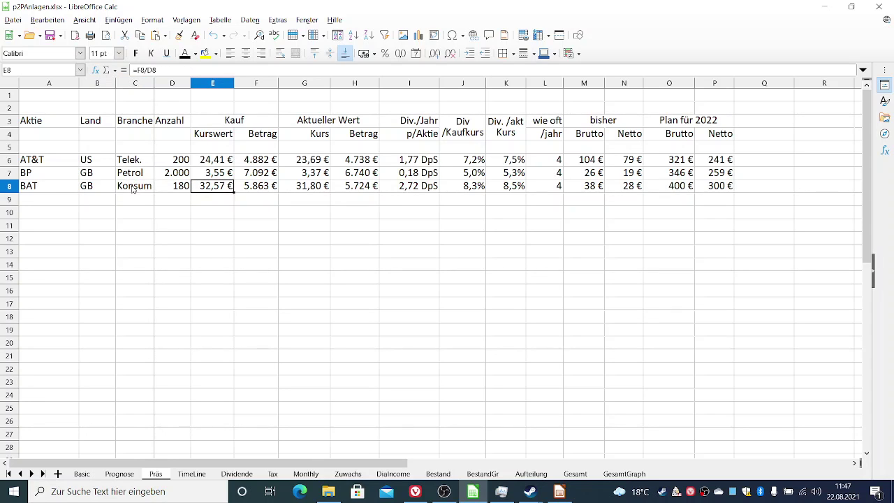
key(Right)
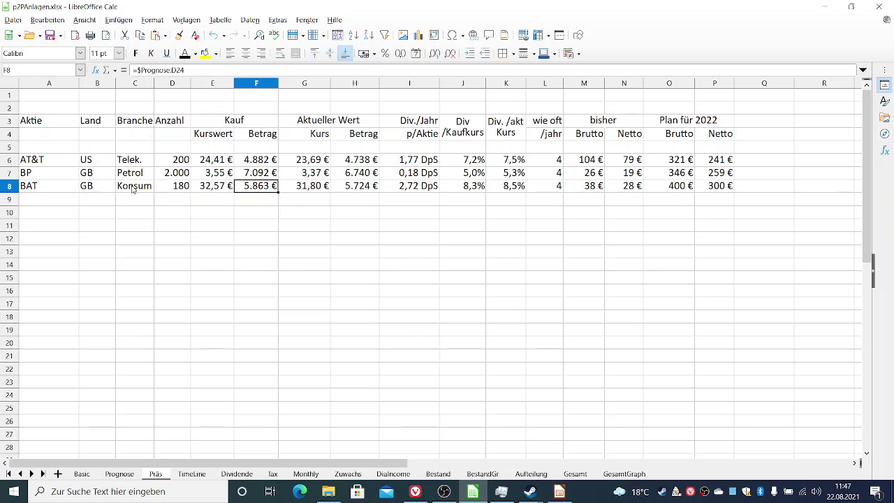
key(Right)
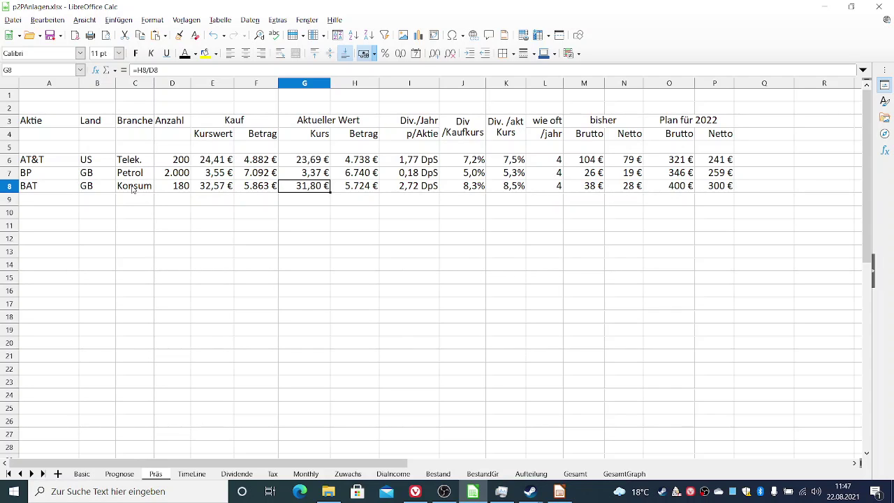
Review BAT's current value, yearly dividend per share, both dividend yields and the payout frequency.
key(Right)
key(Right)
key(Right)
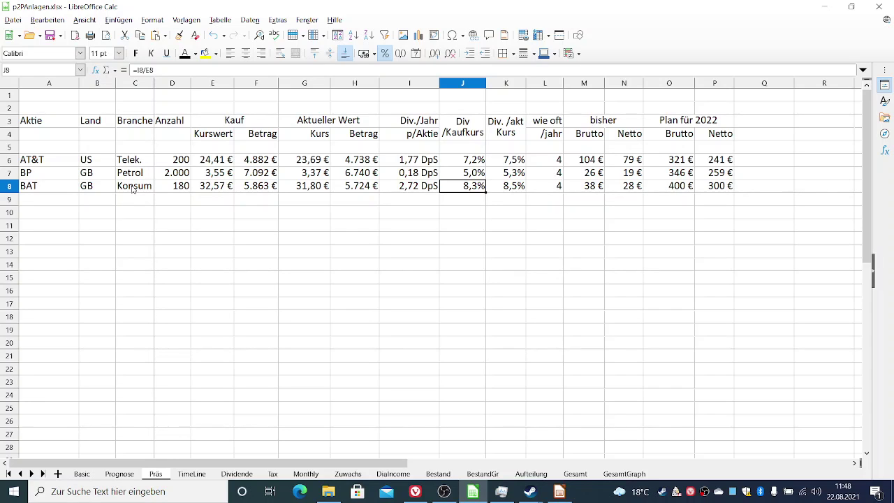
key(Right)
key(Left)
key(Right)
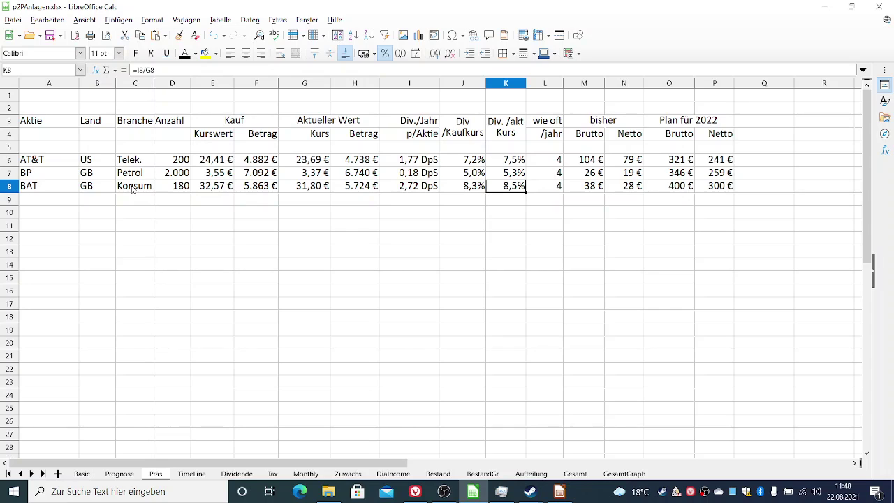
key(Right)
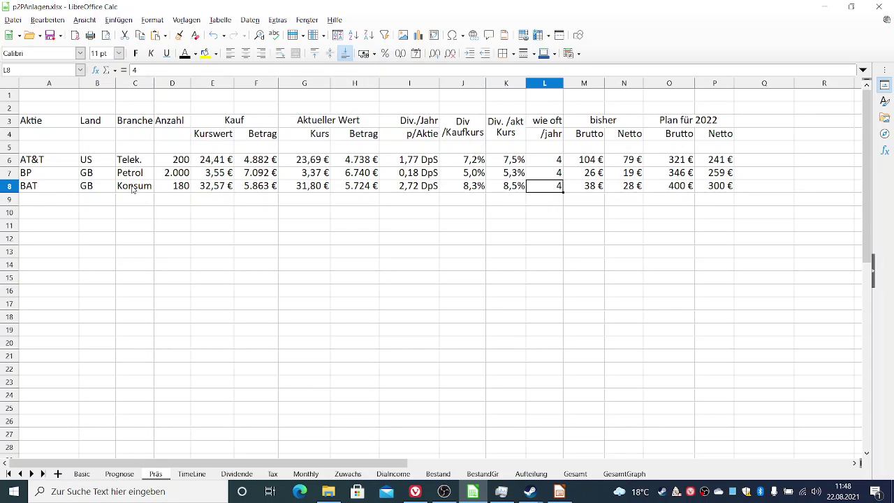
Compare BAT's gross and net dividends received so far with its 2022 gross plan.
key(Right)
key(Right)
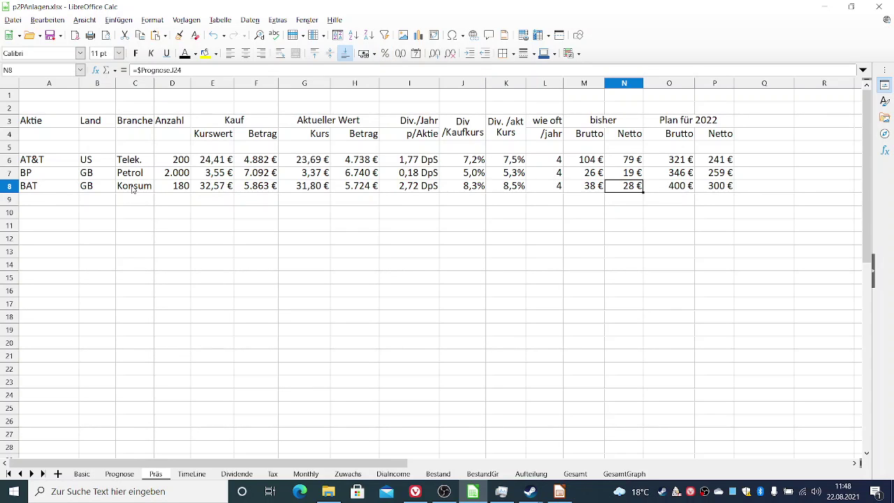
key(Right)
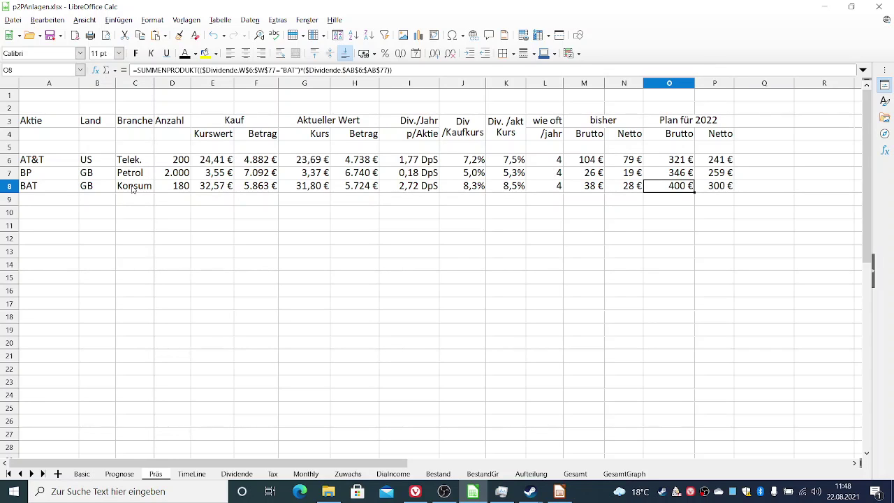
key(Left)
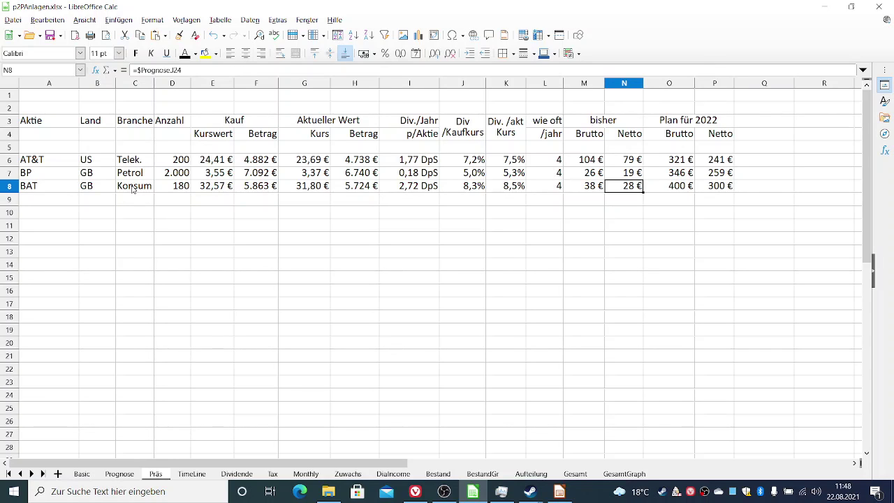
key(Left)
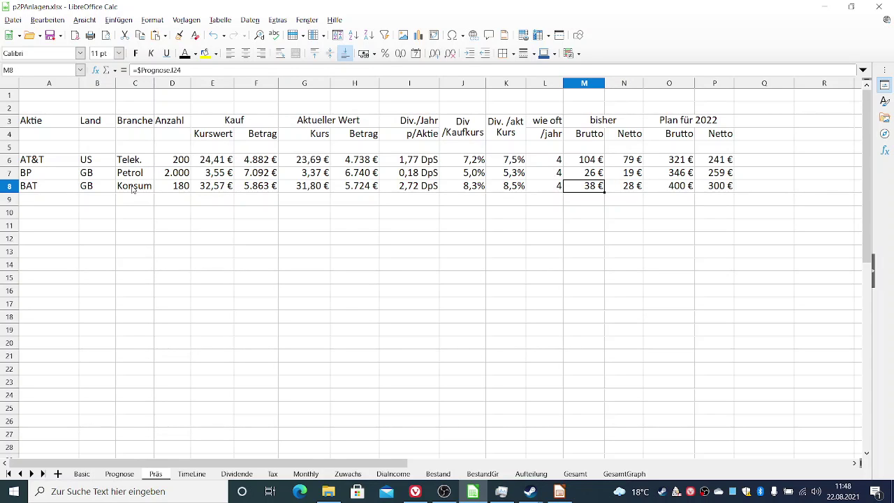
Set the font colour of the whole row 9 to black and select its stock name cell.
click(10, 199)
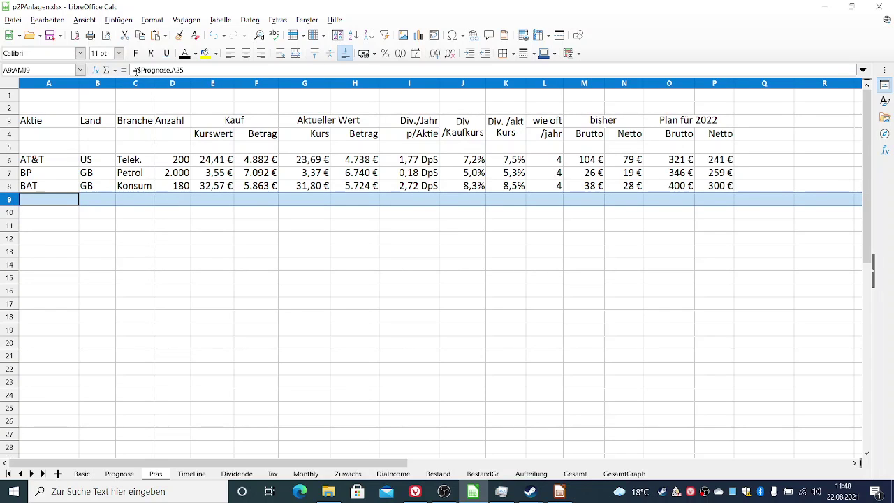
click(185, 55)
click(57, 217)
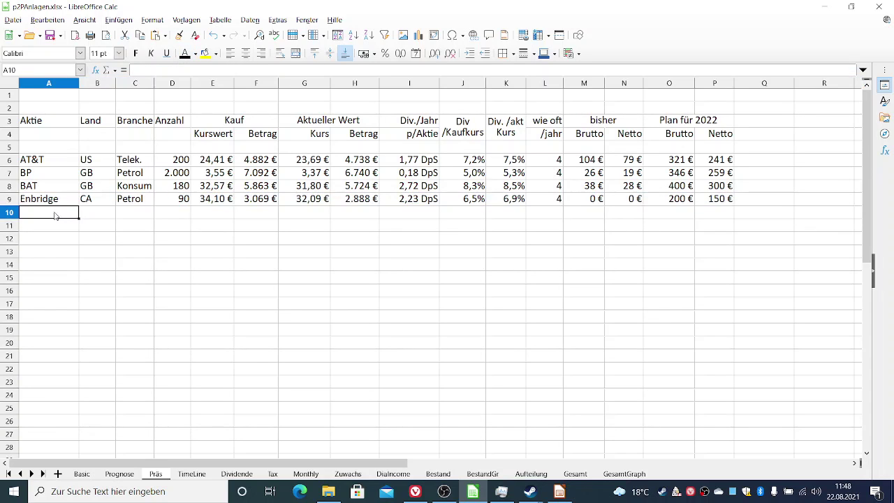
click(52, 200)
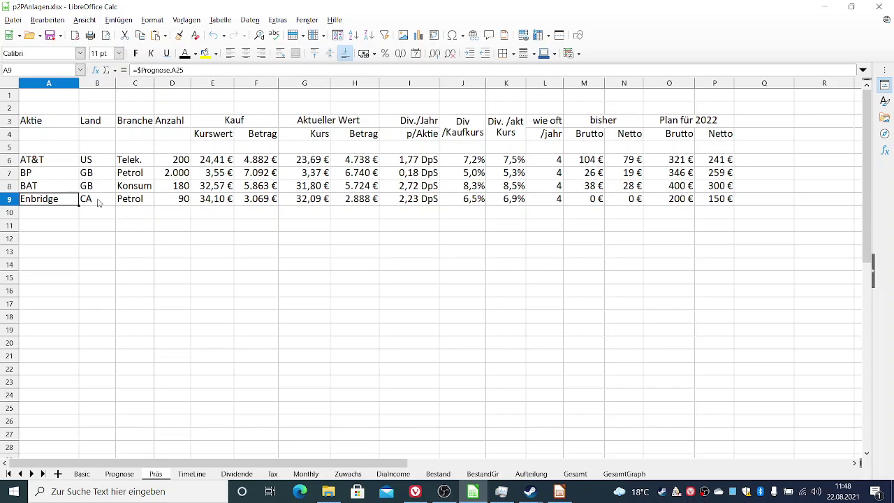
Examine Enbridge's stock name, country, sector, share count and purchase price and amount cells in row 9.
key(Right)
key(Right)
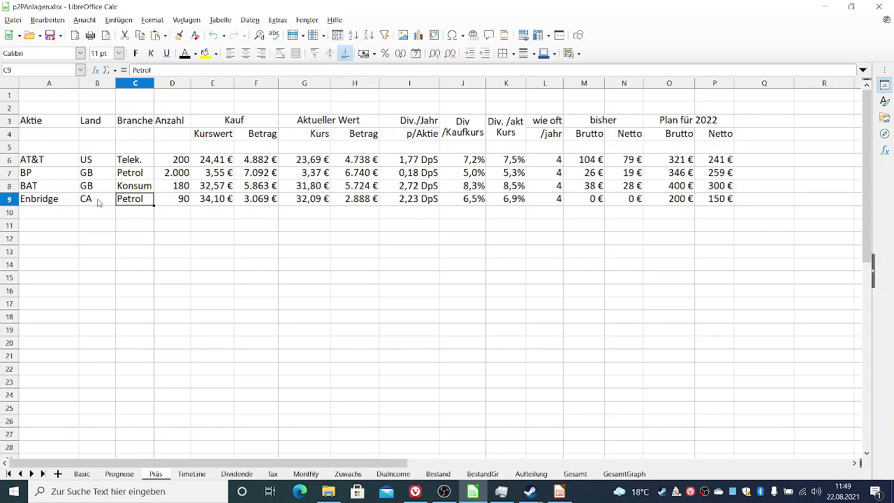
key(Left)
key(Left)
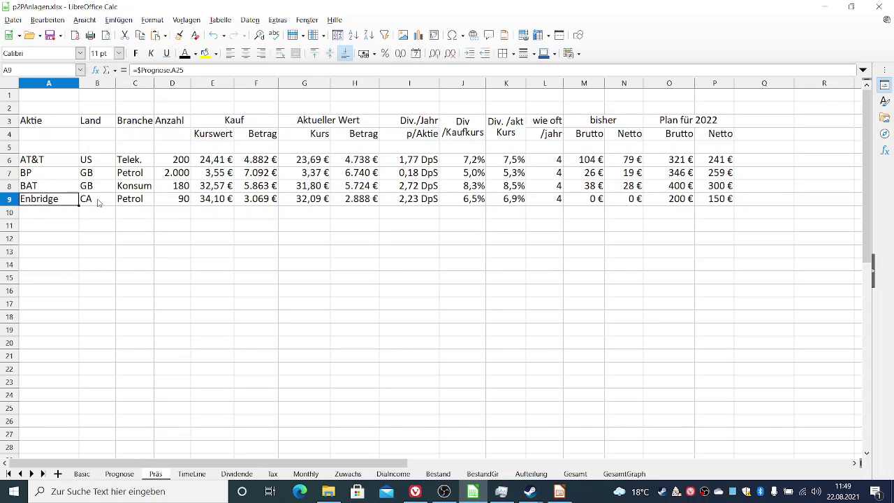
key(Right)
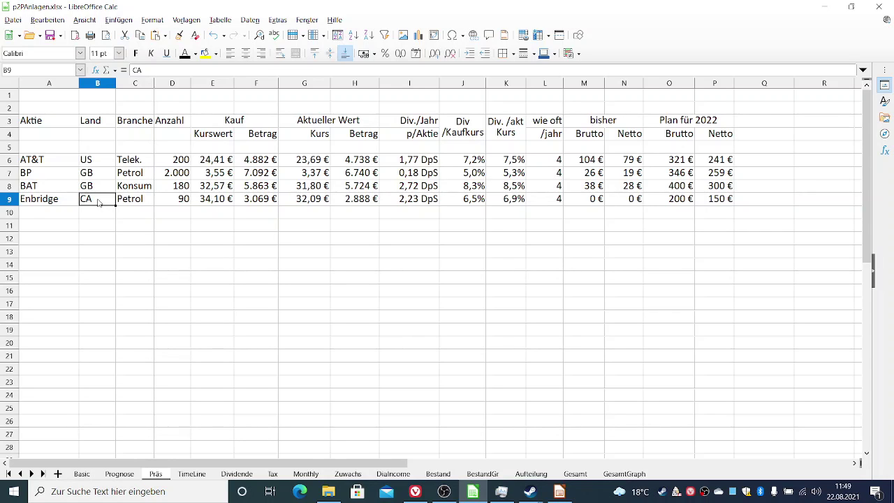
key(Right)
key(Right)
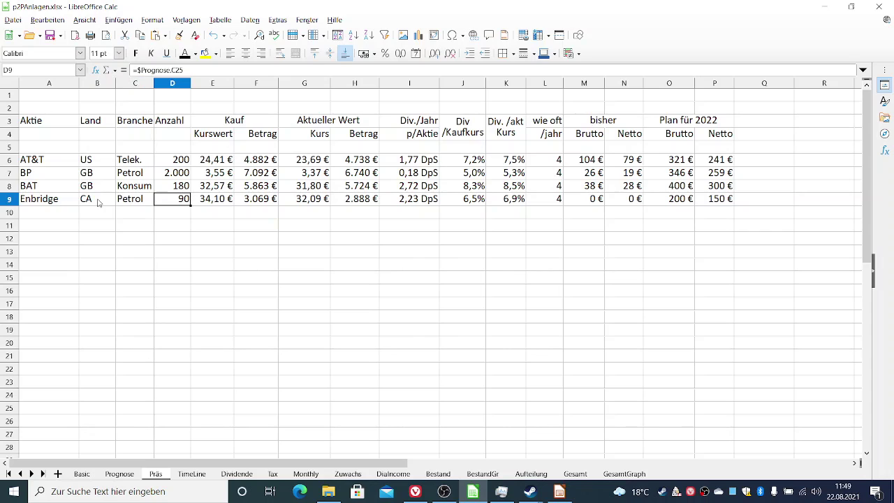
key(Right)
key(Right)
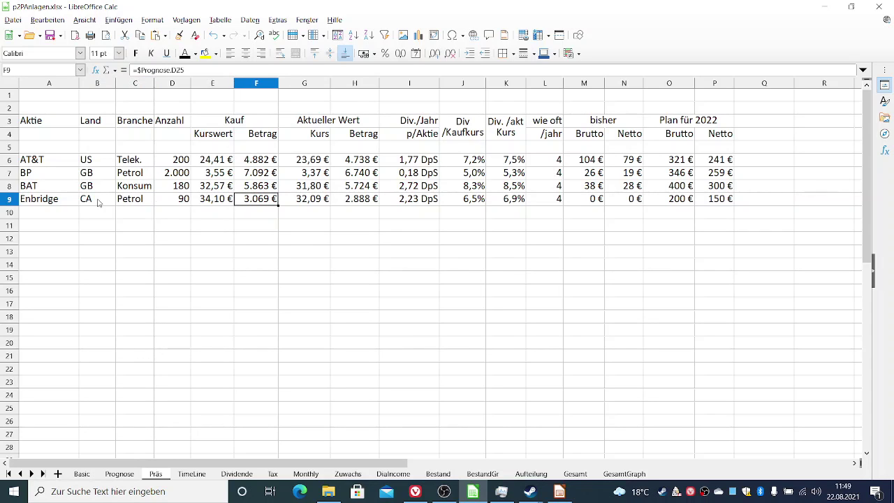
Review Enbridge's current price and value, dividend per share, both yields, payout frequency and gross dividends received so far.
key(Right)
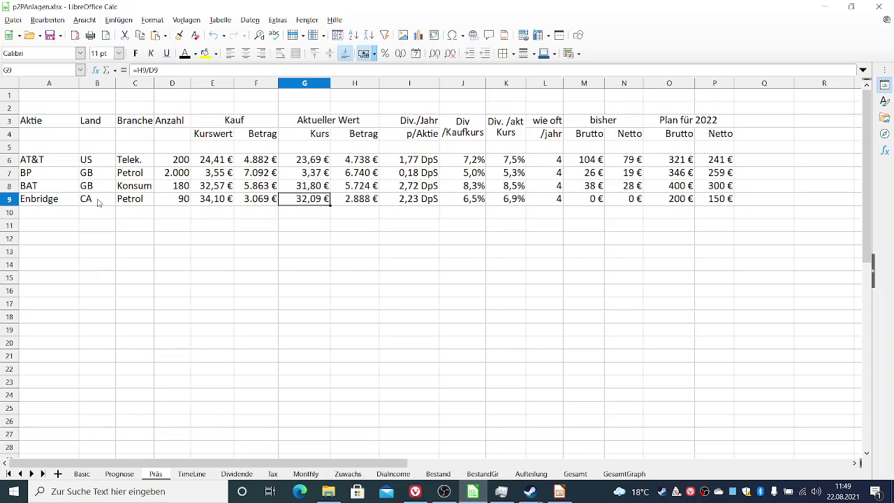
key(Right)
key(Right)
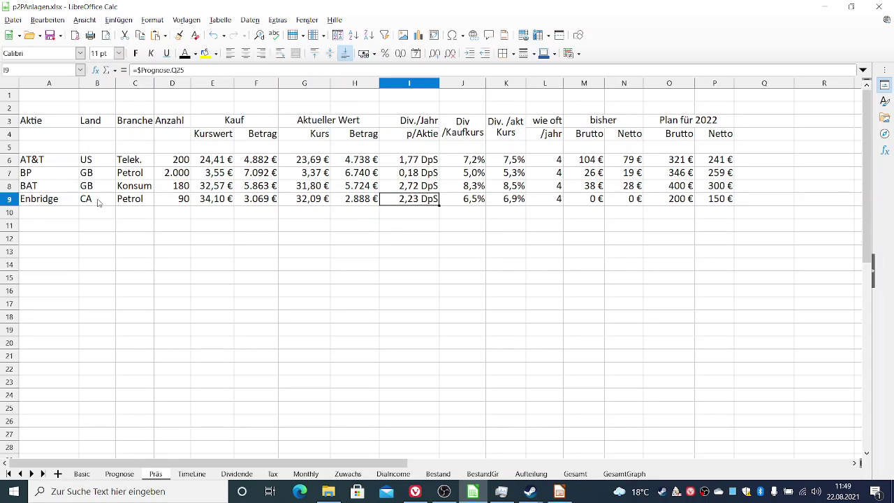
key(Right)
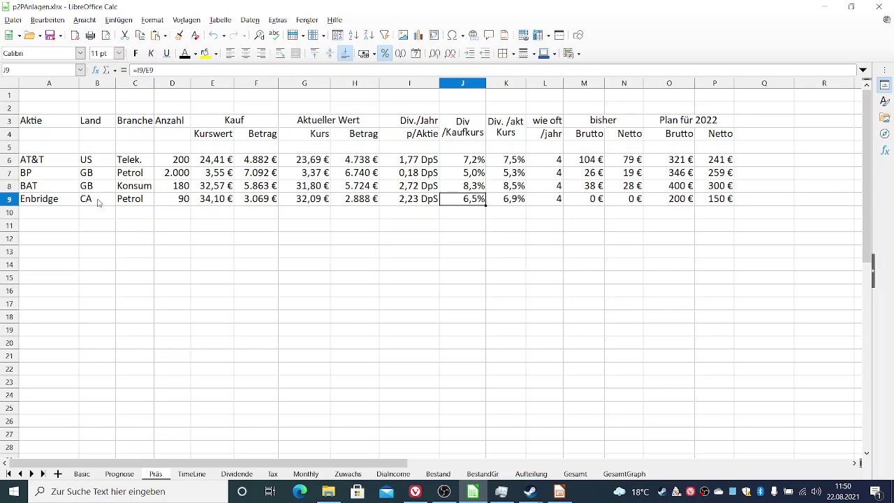
key(Right)
key(Right)
key(Right)
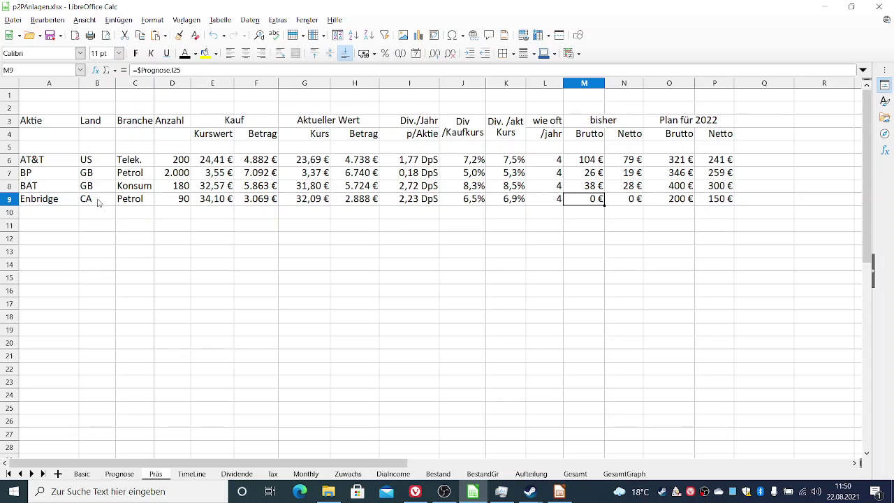
Compare Enbridge's dividend yield on the purchase price with its purchase amount in row 9.
key(Left)
key(Left)
key(Left)
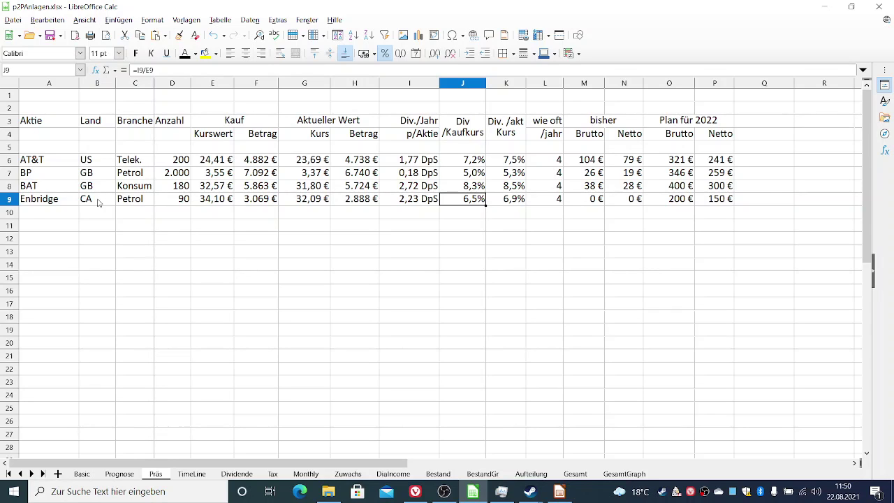
key(Left)
key(Left)
key(Left)
key(Left)
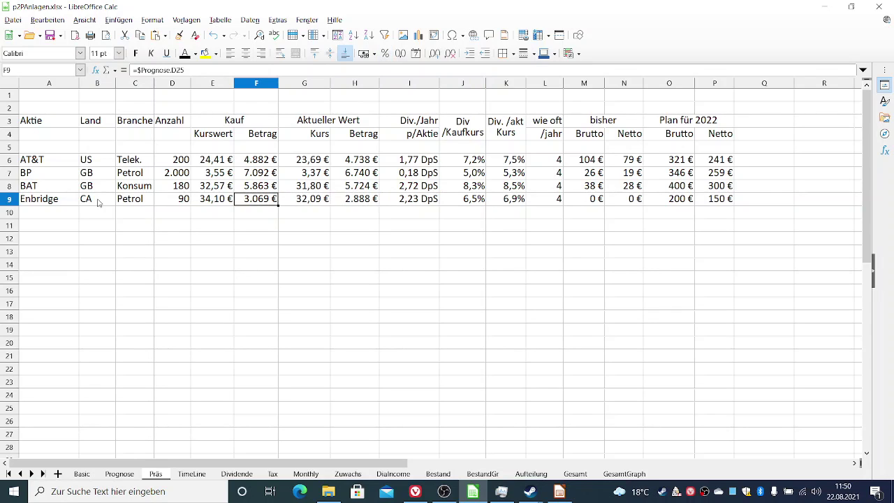
key(Right)
key(Right)
key(Right)
key(Right)
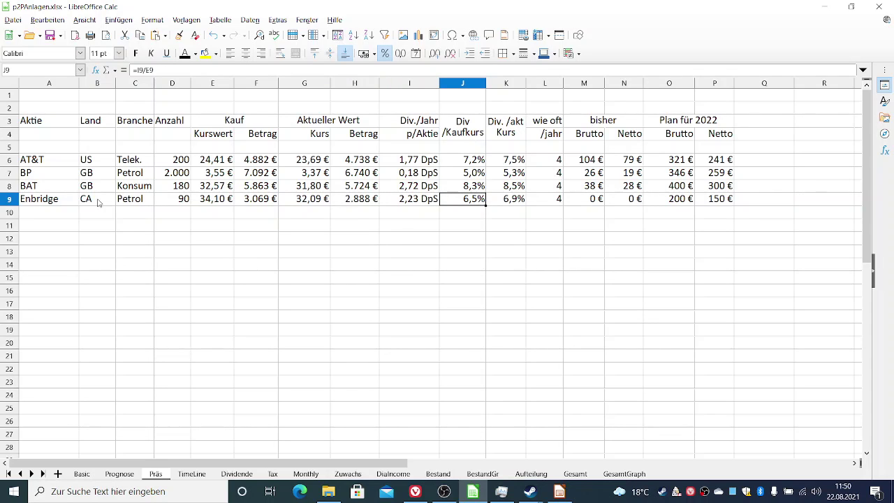
Recheck Enbridge's share count and purchase price against its current value in row 9.
key(Left)
key(Left)
key(Left)
key(Left)
key(Left)
key(Left)
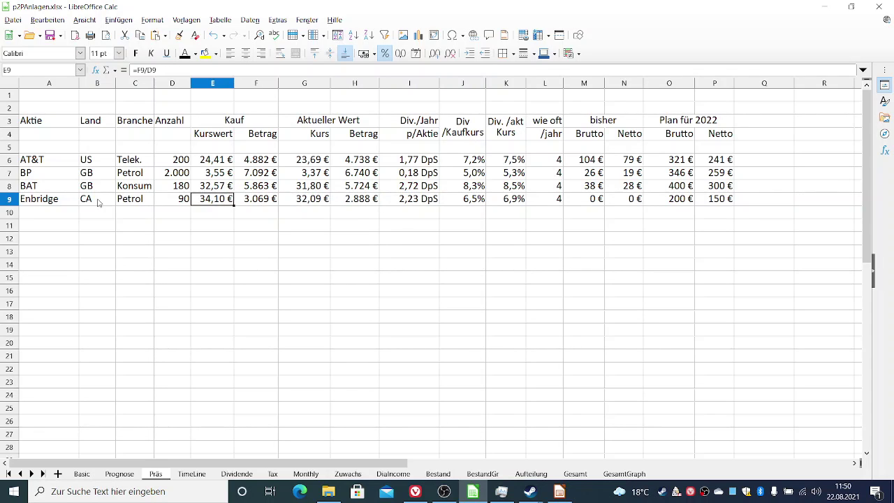
key(Left)
key(Right)
key(Right)
key(Right)
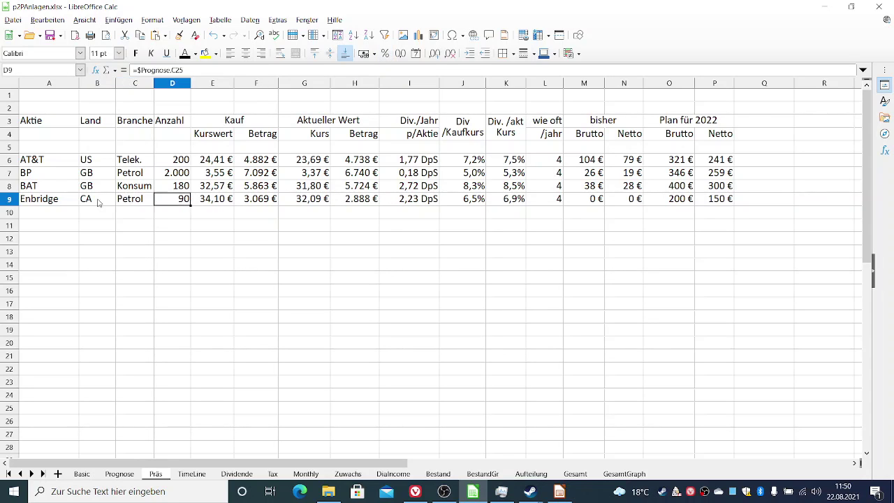
key(Right)
key(Right)
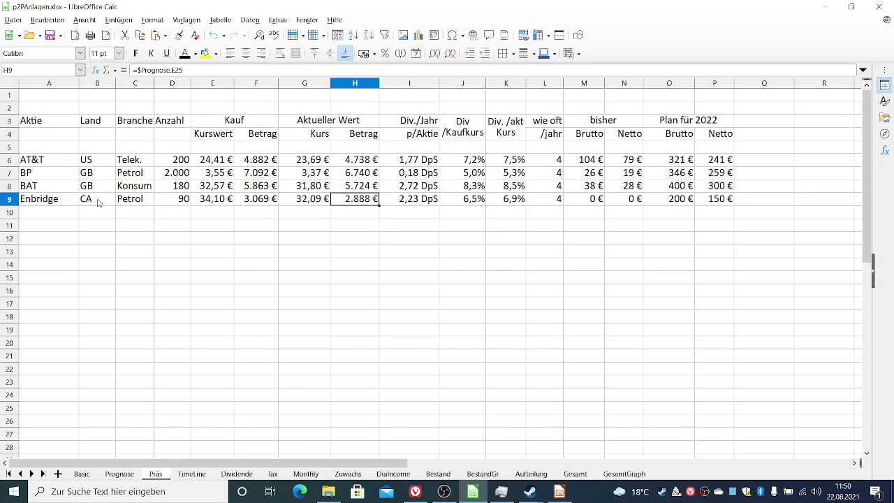
Go back over Enbridge's share count, purchase price and purchase amount cells.
key(Left)
key(Left)
key(Left)
key(Left)
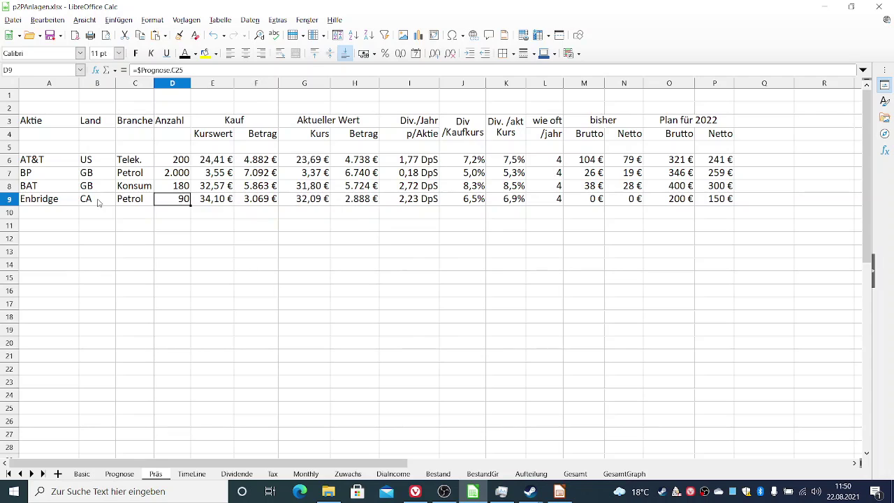
key(Right)
key(Right)
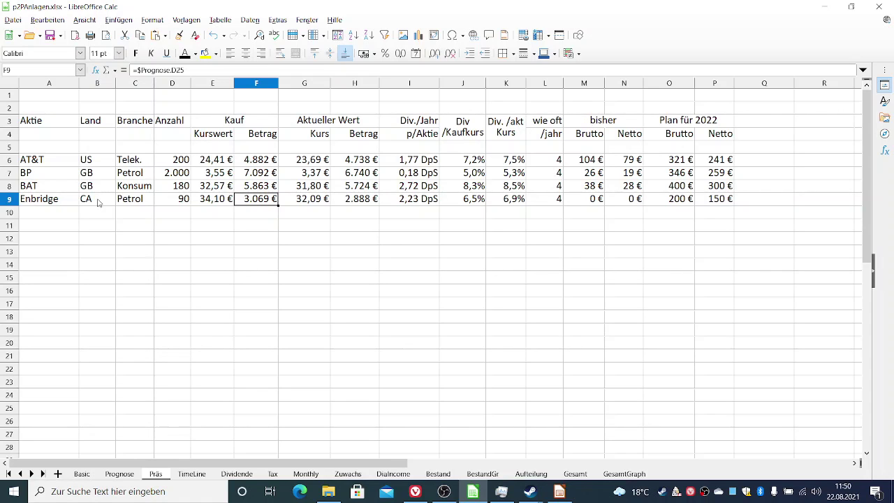
Re-examine Enbridge's yearly dividend per share together with its yields on the purchase and current price.
key(Right)
key(Right)
key(Right)
key(Right)
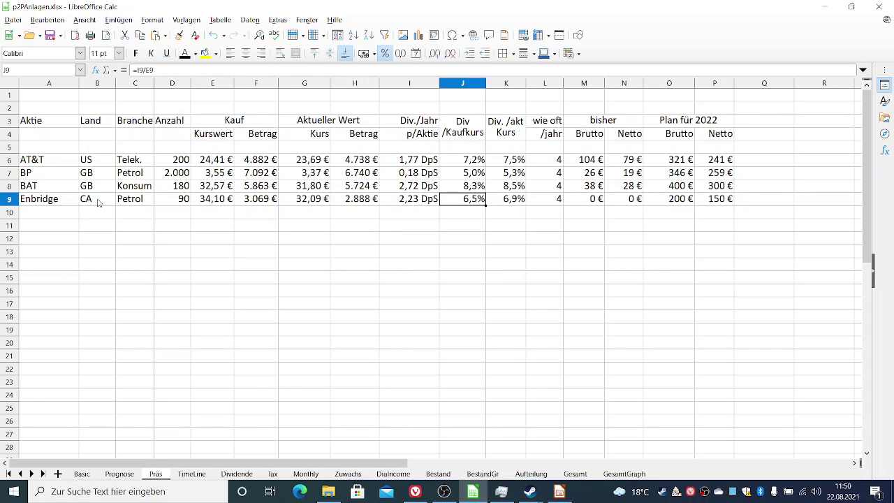
key(Right)
key(Left)
key(Left)
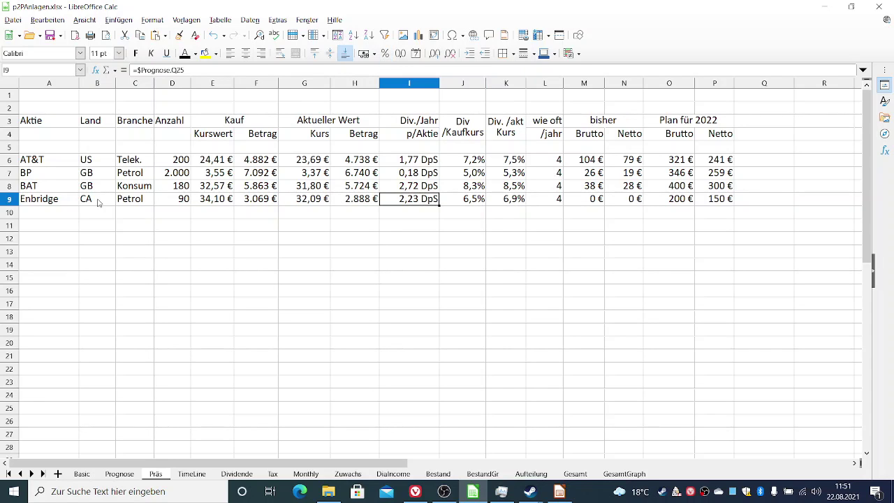
key(Right)
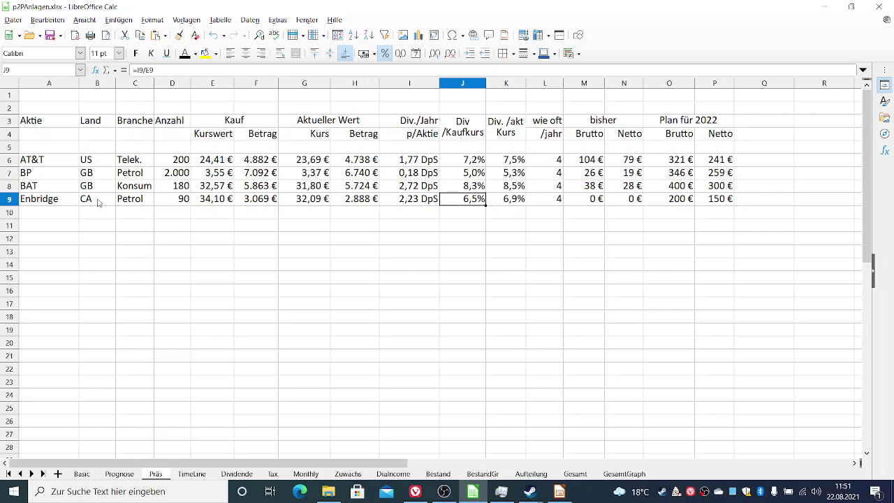
Compare Enbridge's yearly dividend per share with its purchase price in row 9.
key(Left)
key(Left)
key(Left)
key(Left)
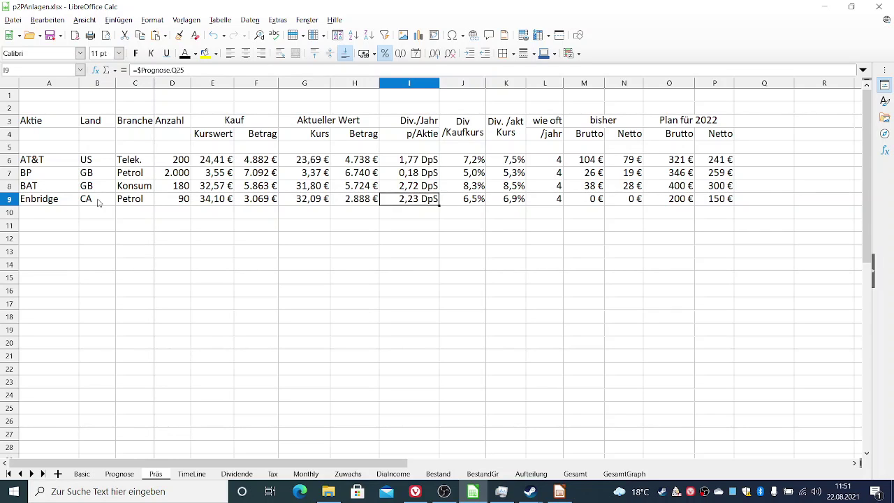
key(Right)
key(Left)
key(Left)
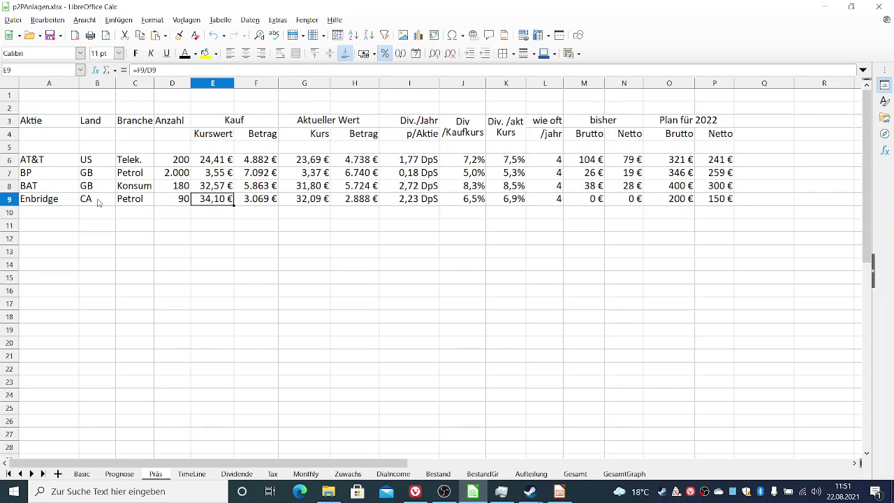